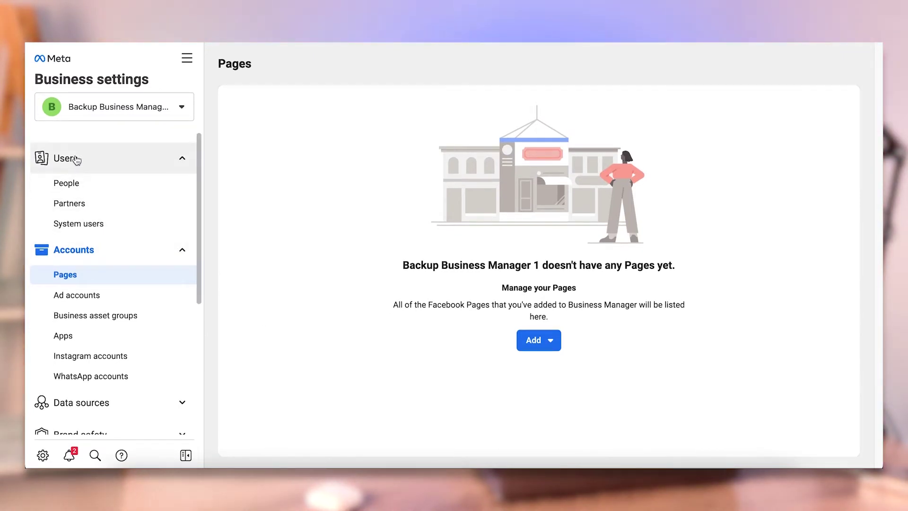
From the People list, invite a new person by their e-mail address with Admin access on
left_click(76, 184)
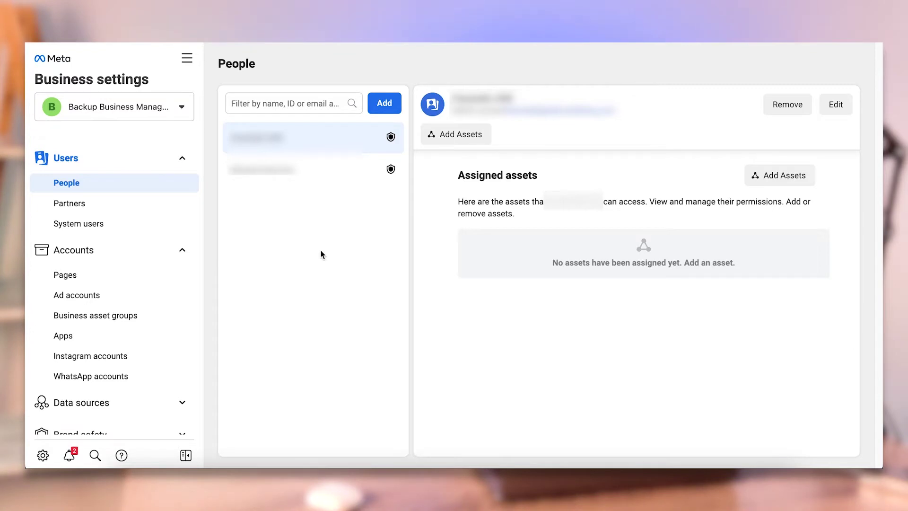
left_click(385, 103)
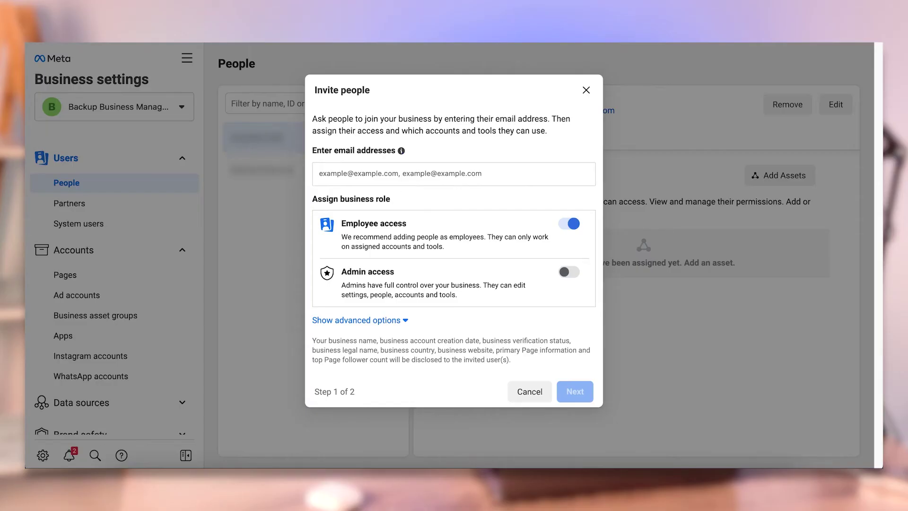
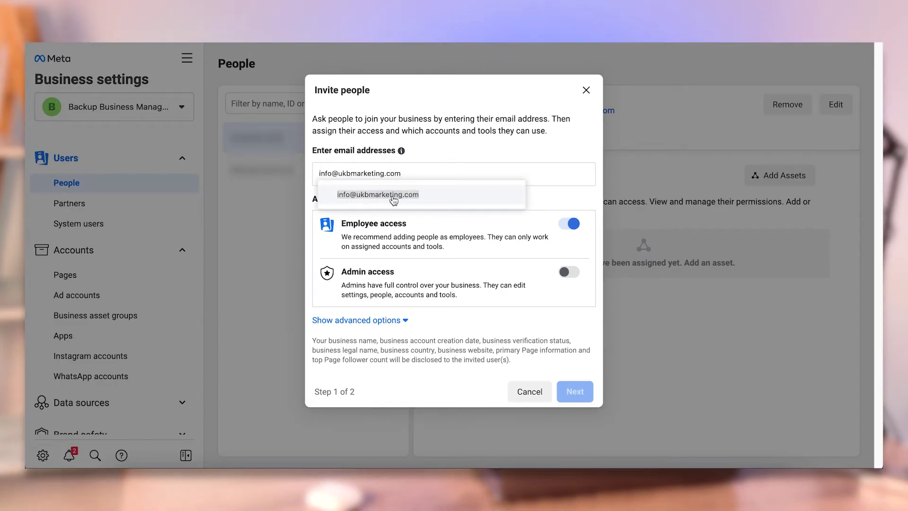
left_click(393, 199)
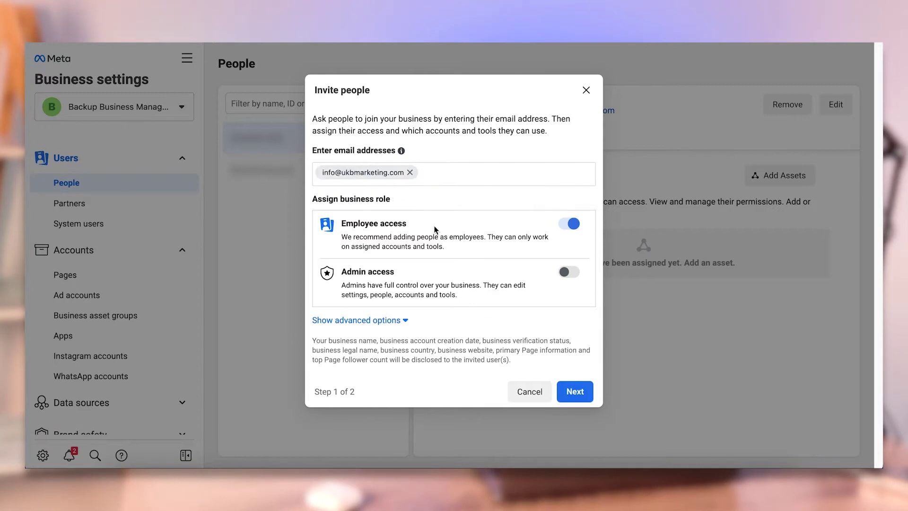
left_click(568, 273)
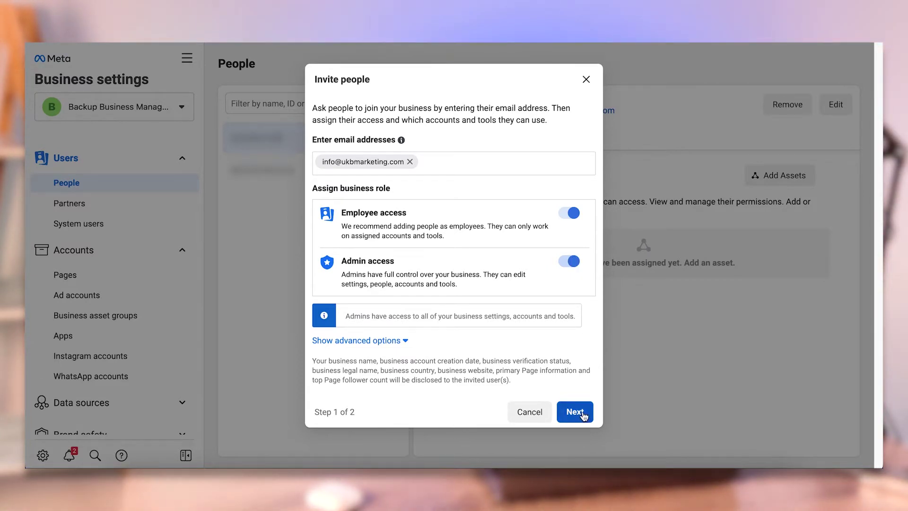
Switch Admin access off and select ad accounts UKB 1 and UKB 3 for the invitee
left_click(567, 261)
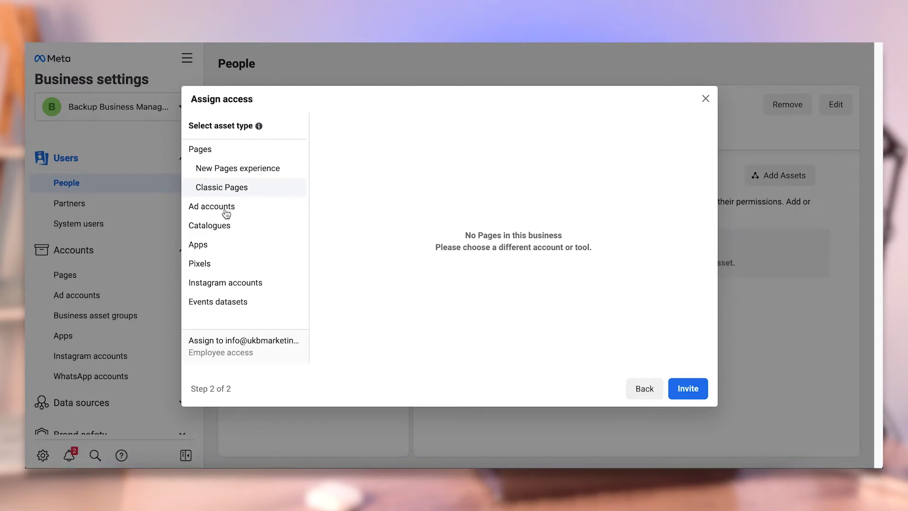
left_click(226, 211)
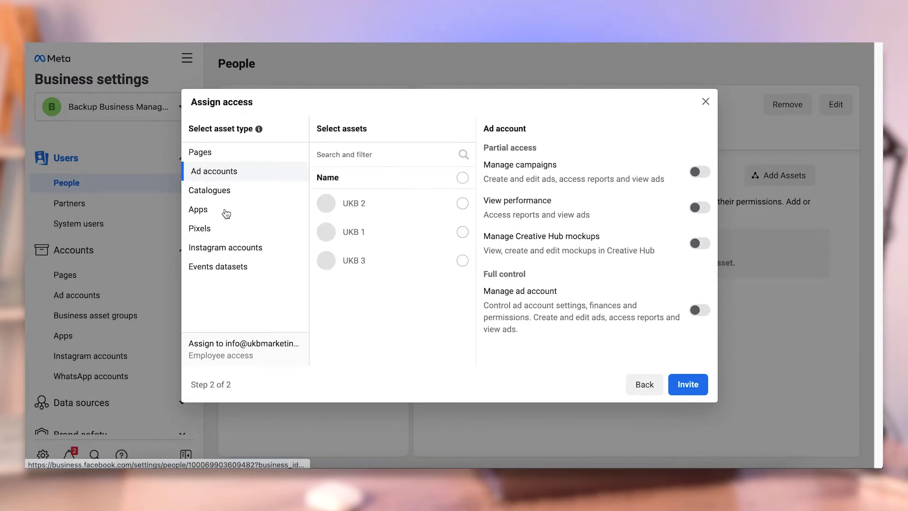
left_click(462, 232)
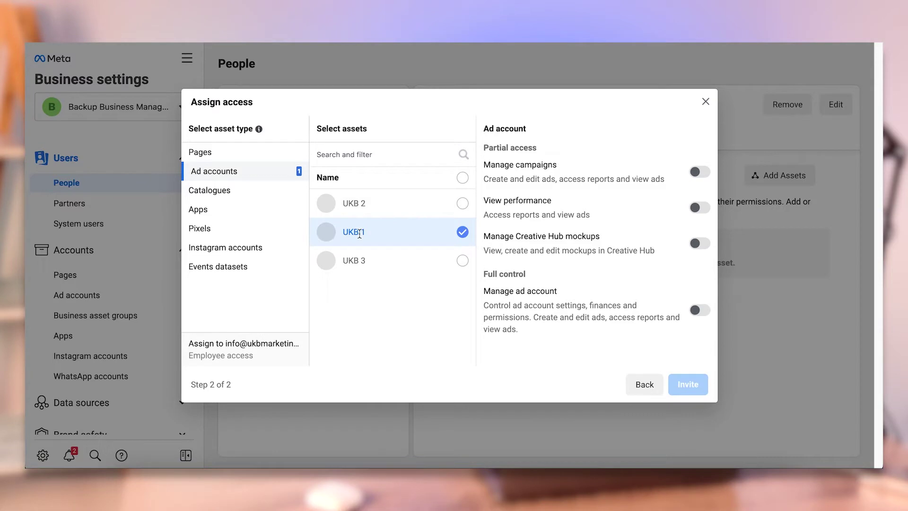
left_click(462, 261)
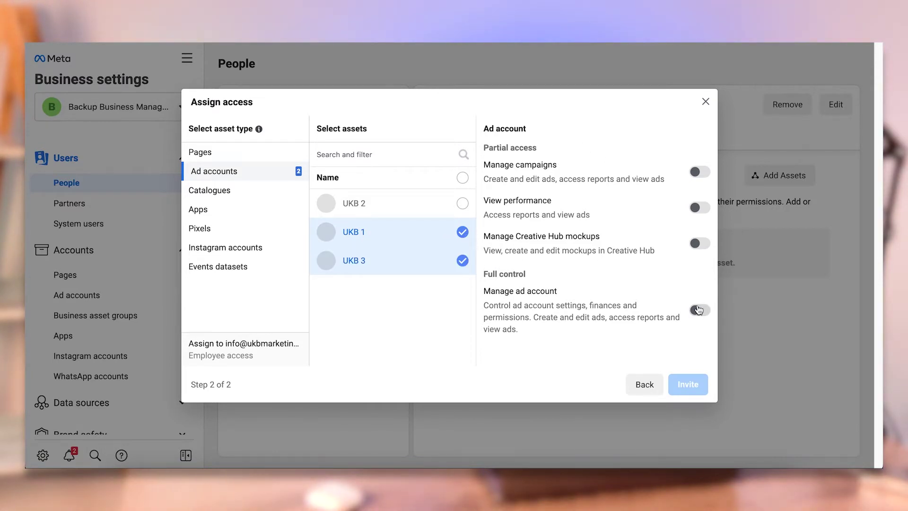
Try the Manage ad account and View performance toggles, leaving both off
left_click(698, 309)
left_click(702, 310)
left_click(702, 212)
left_click(701, 212)
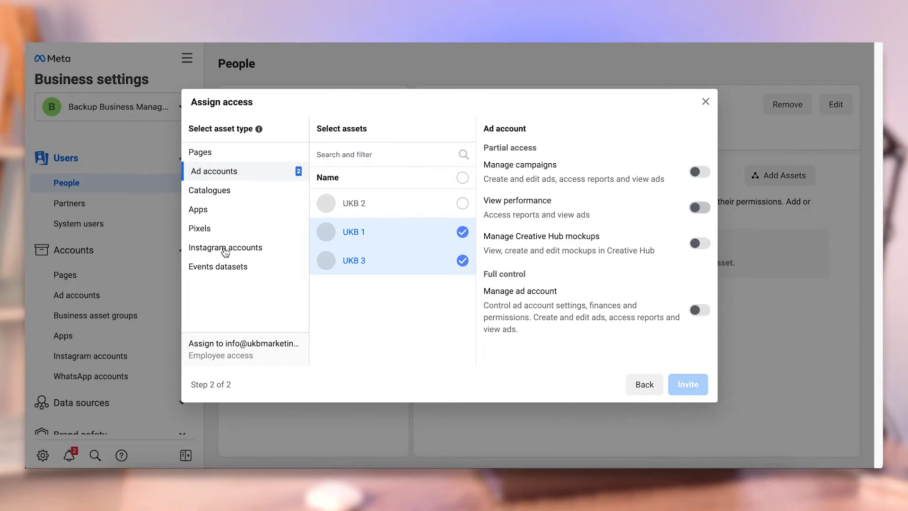
Browse the Catalogues and Apps lists, then select the business's pixel
left_click(214, 190)
left_click(216, 211)
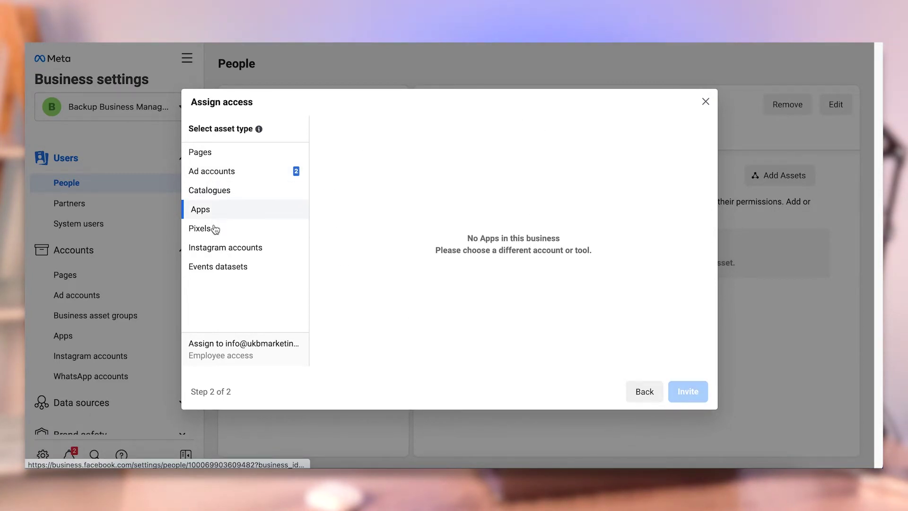
left_click(215, 229)
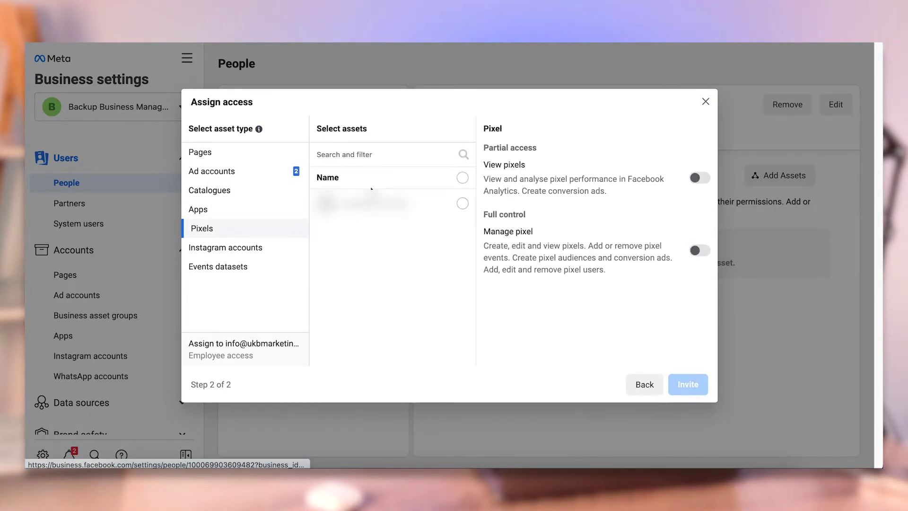
left_click(462, 204)
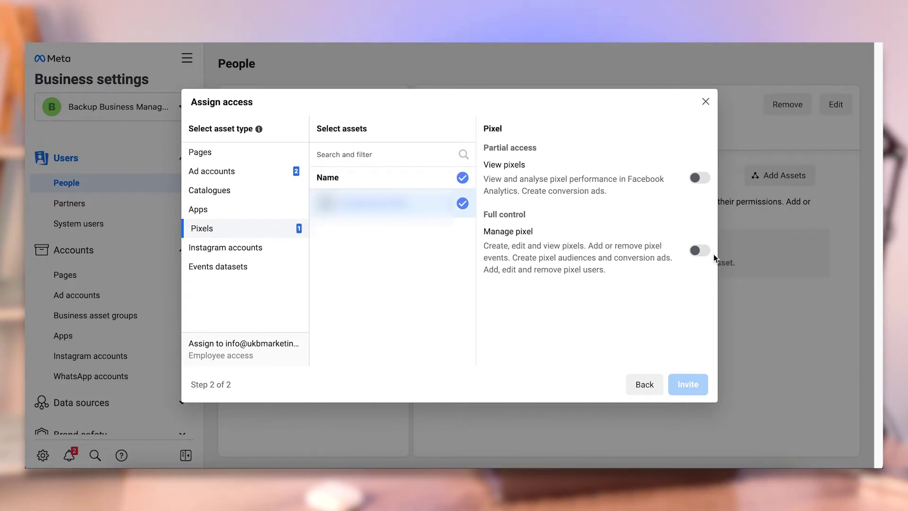
Toggle Manage pixel on and back off, then check the Instagram accounts list
left_click(699, 251)
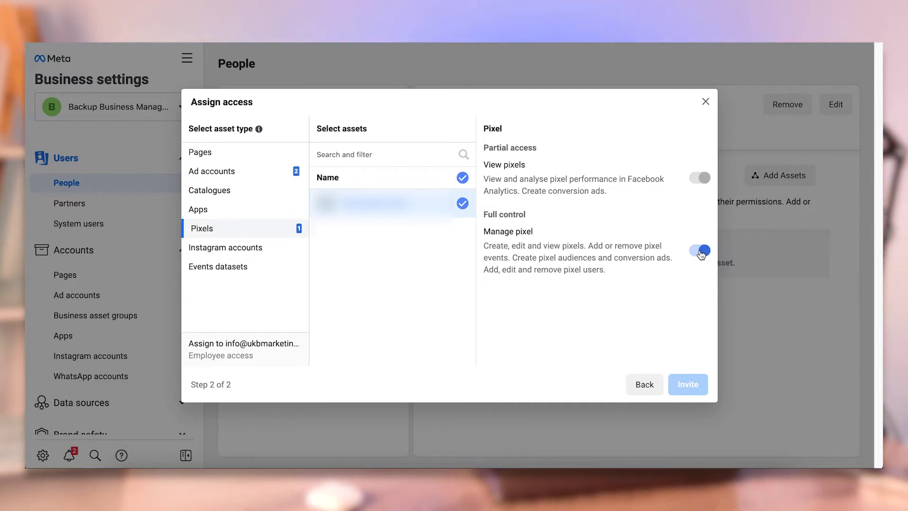
left_click_drag(591, 247, 495, 257)
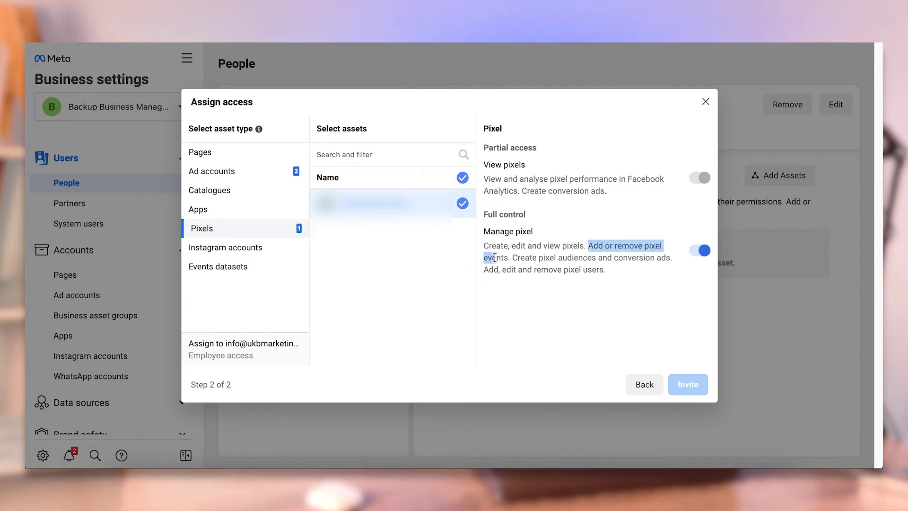
left_click(557, 258)
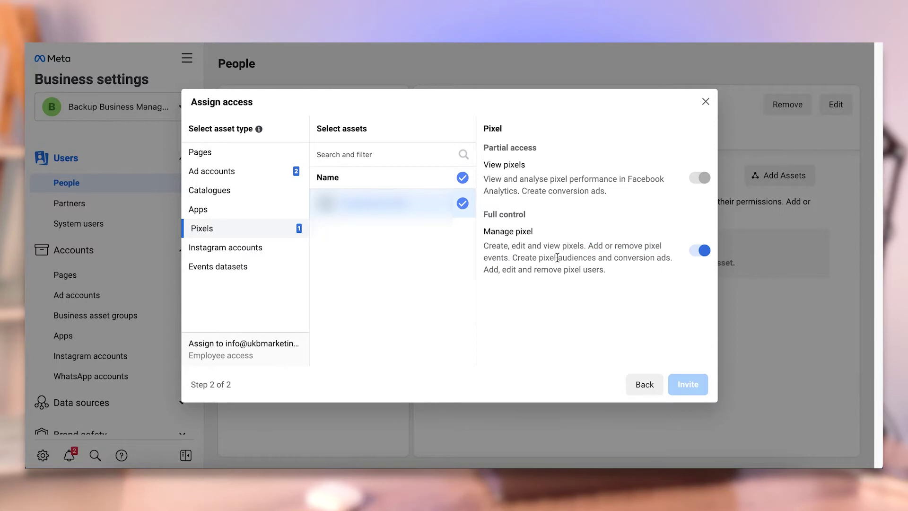
left_click(700, 251)
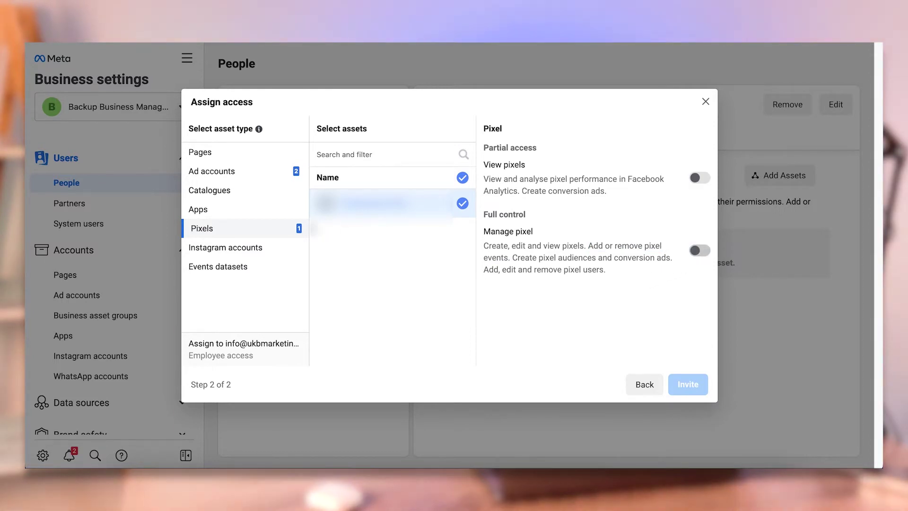
left_click(220, 248)
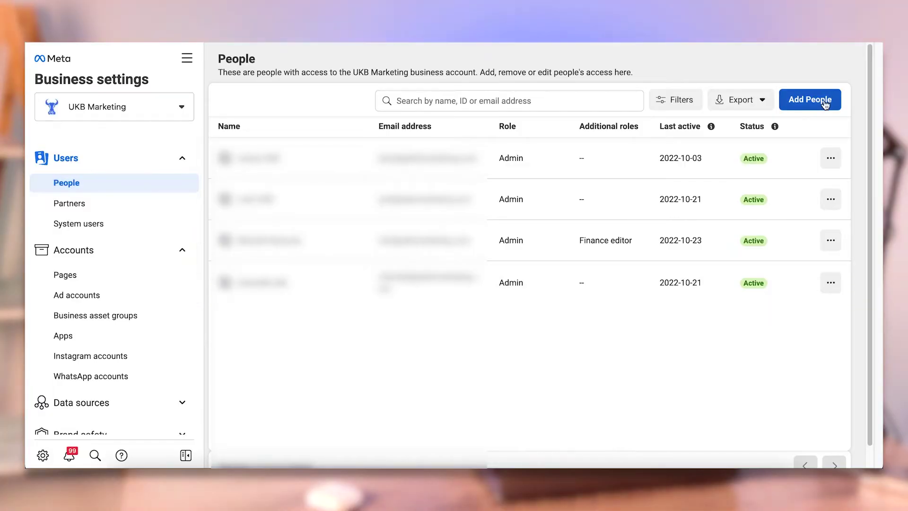
In UKB Marketing's Add People dialog, select a Page and scroll through its permission toggles
left_click(810, 99)
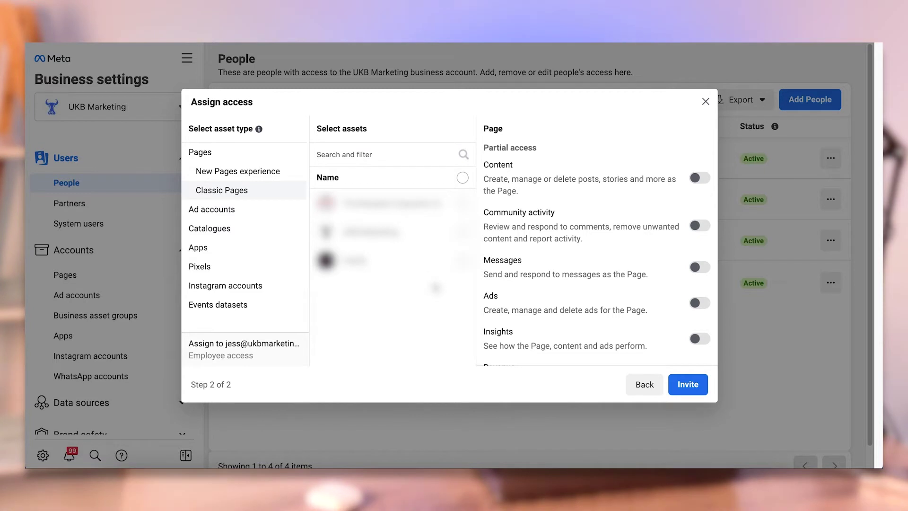
left_click(462, 232)
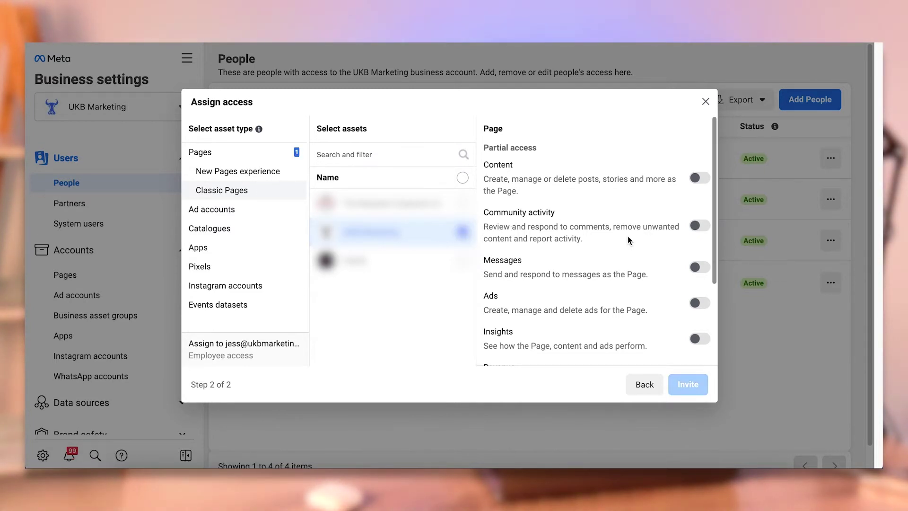
scroll(628, 237, "down", 3)
scroll(628, 244, "up", 1)
scroll(627, 248, "up", 2)
scroll(664, 308, "down", 4)
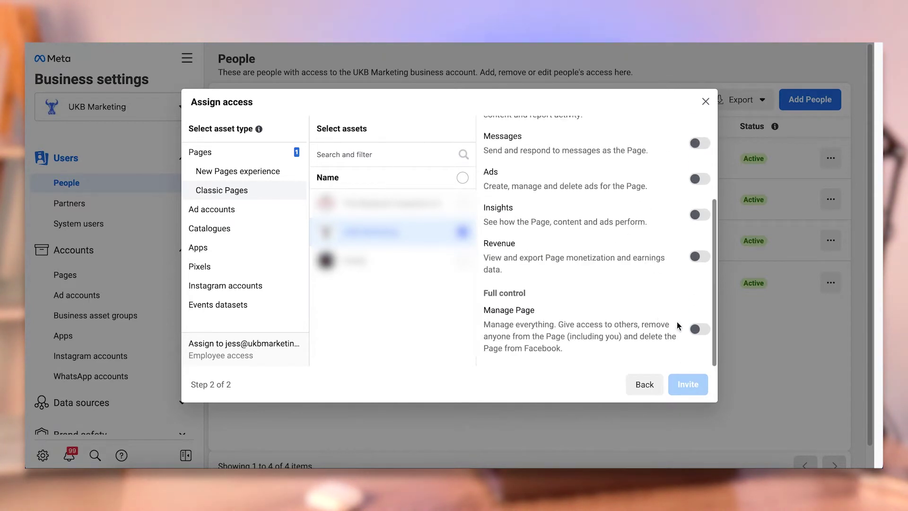
scroll(692, 249, "up", 1)
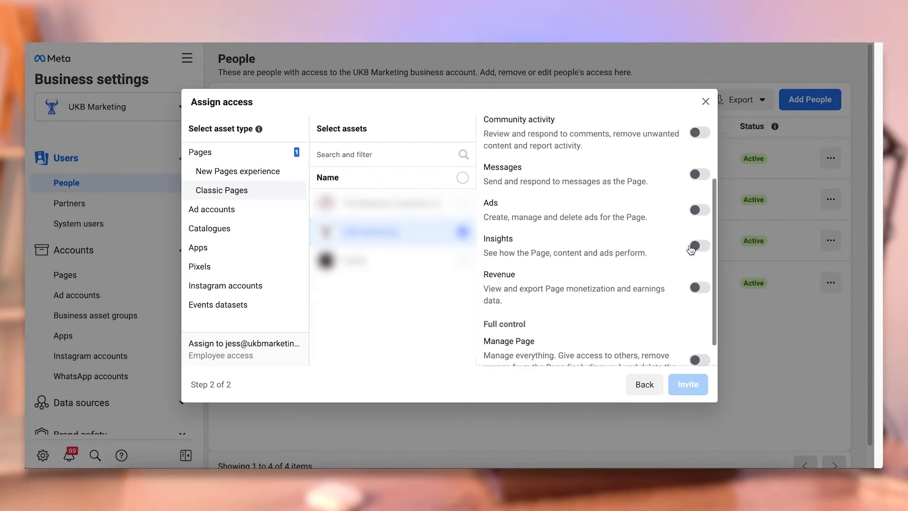
scroll(691, 249, "up", 1)
scroll(686, 155, "up", 2)
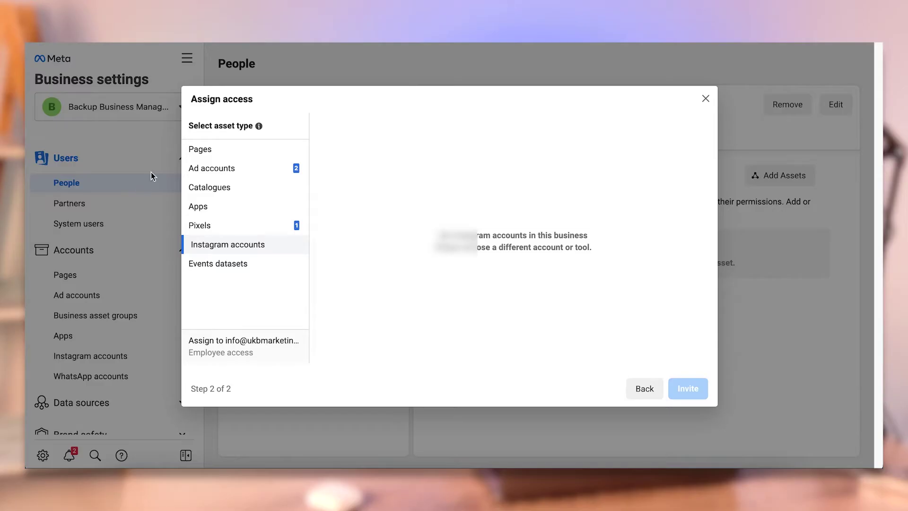
Turn on Manage ad account for both ad accounts and Manage pixel, then send the invitation
left_click(209, 173)
left_click(700, 310)
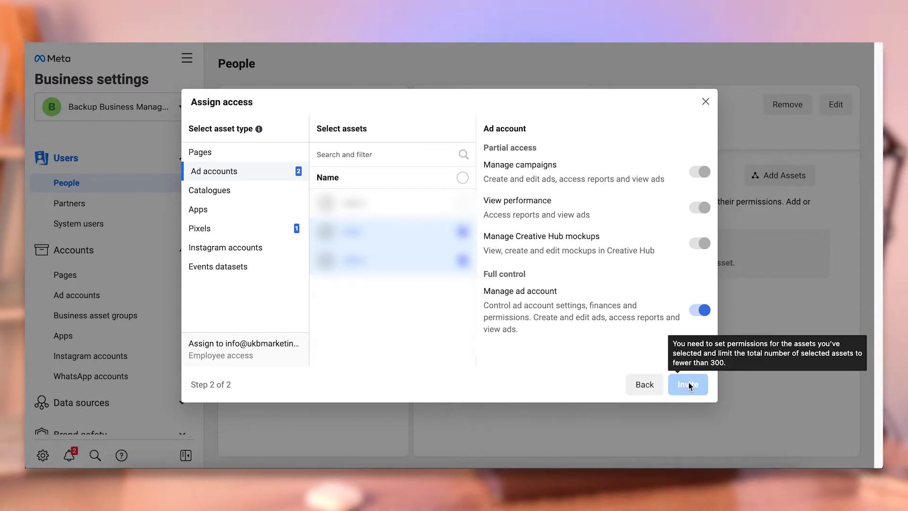
left_click(232, 229)
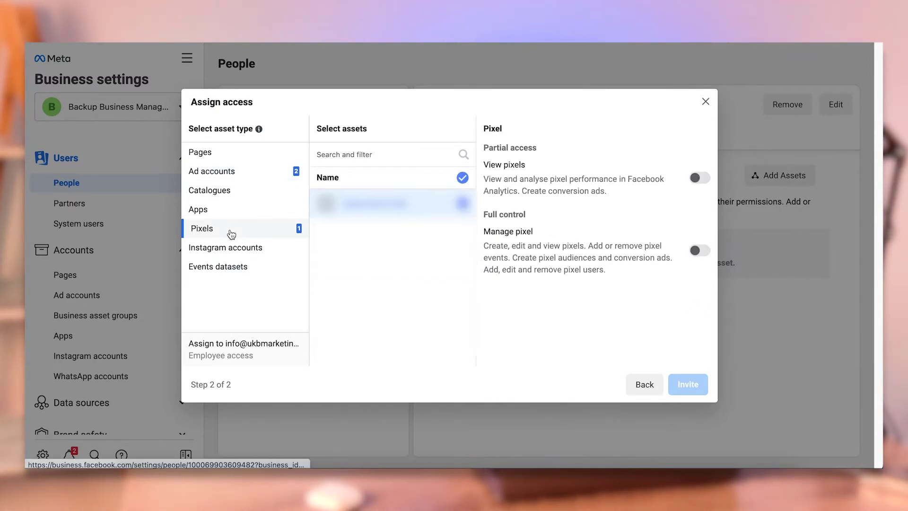
left_click(699, 250)
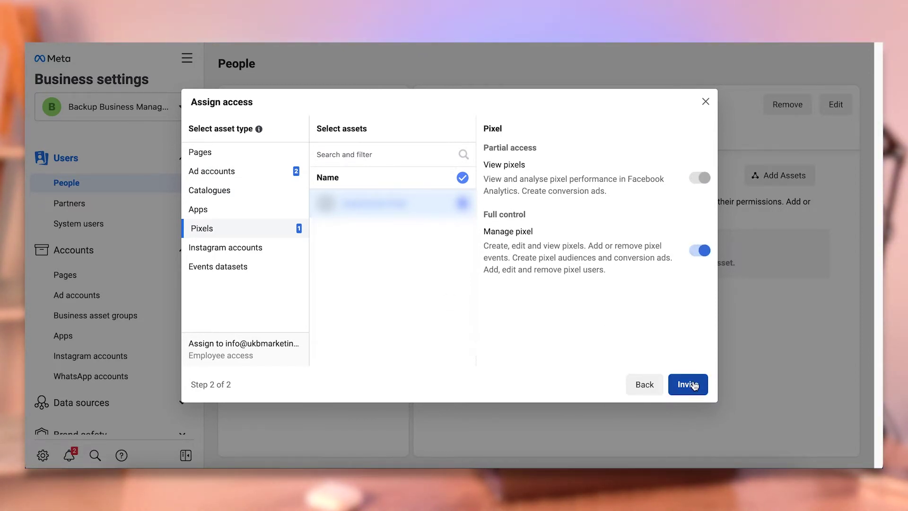
left_click(693, 385)
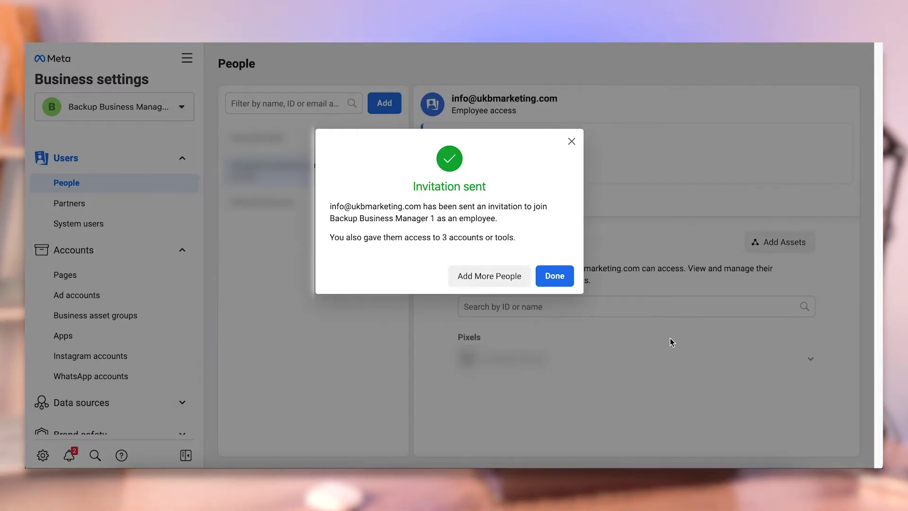
Dismiss the confirmation, open and cancel another person's Add assets dialog, then select the pending invitee
left_click(555, 277)
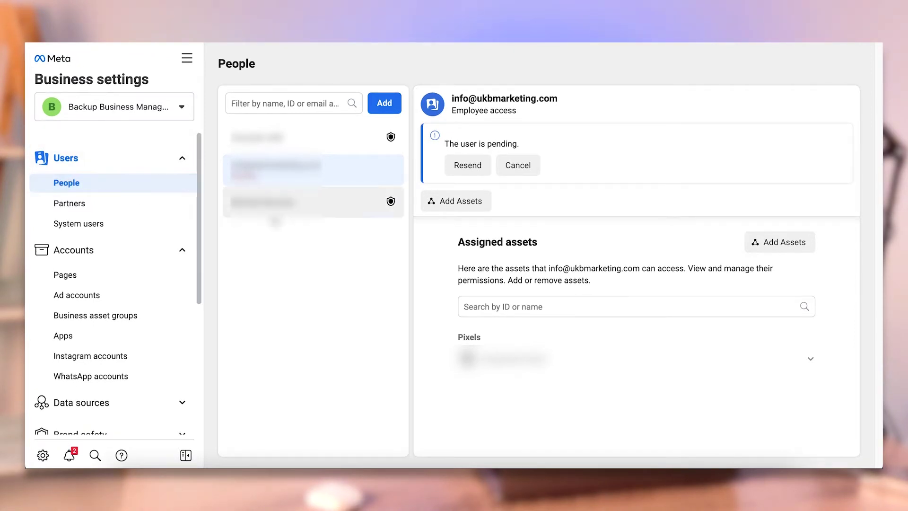
left_click(338, 214)
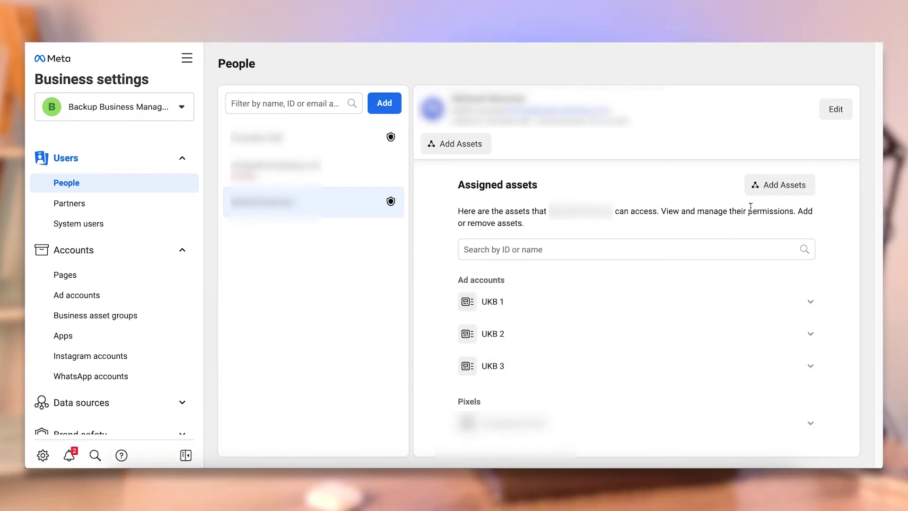
left_click(766, 185)
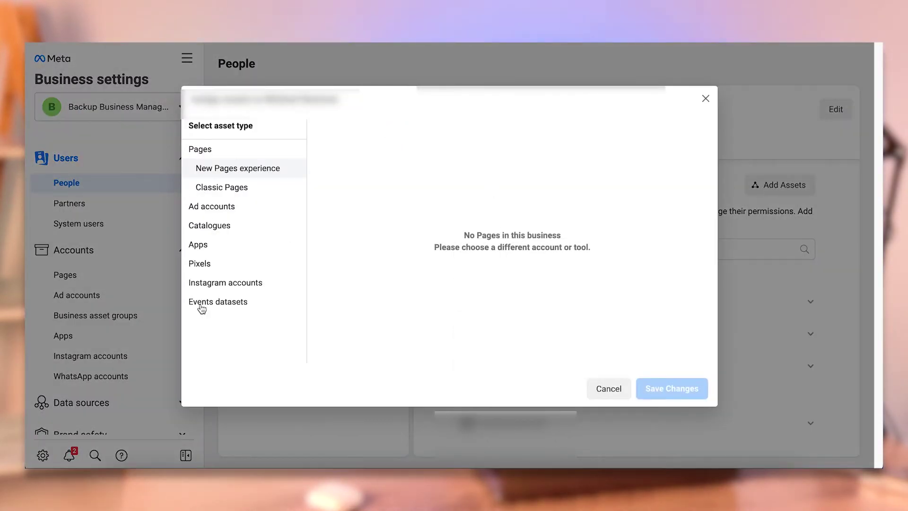
left_click(615, 392)
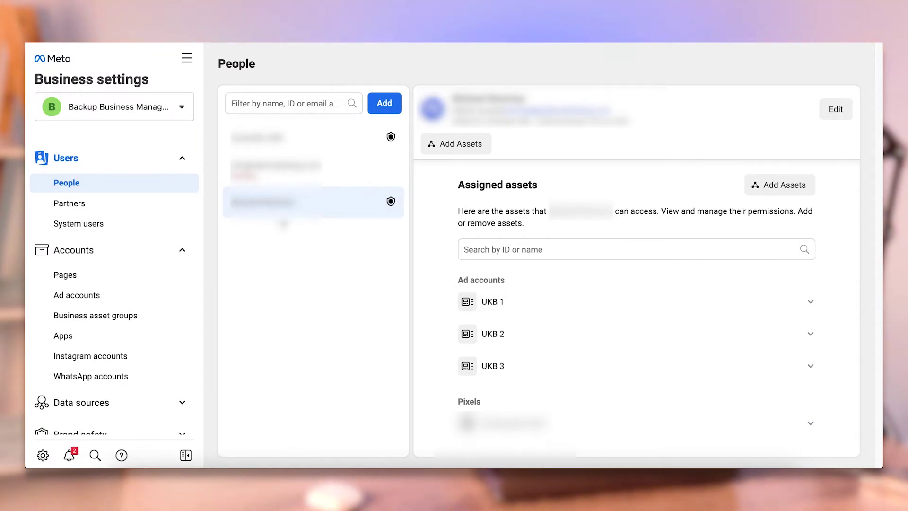
left_click(265, 182)
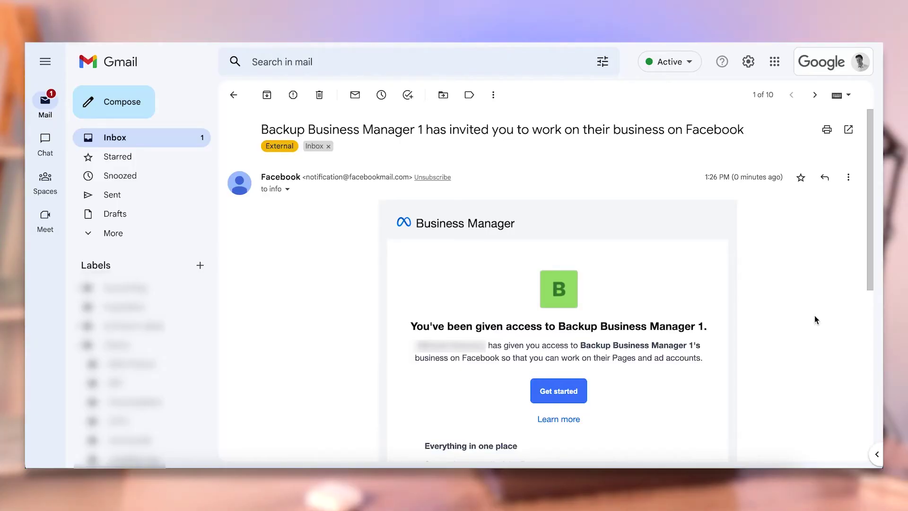
Scroll through the Gmail invitation to work on Backup Business Manager 1
scroll(814, 316, "down", 3)
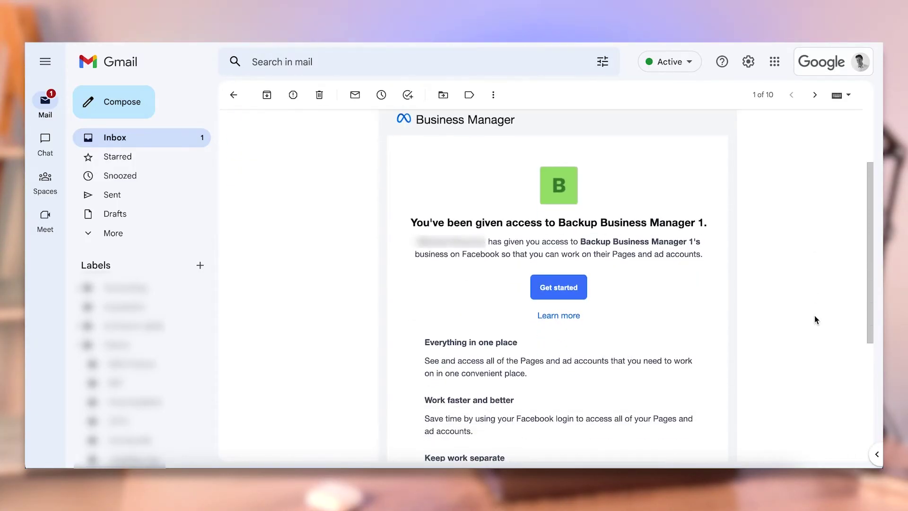
scroll(814, 316, "down", 1)
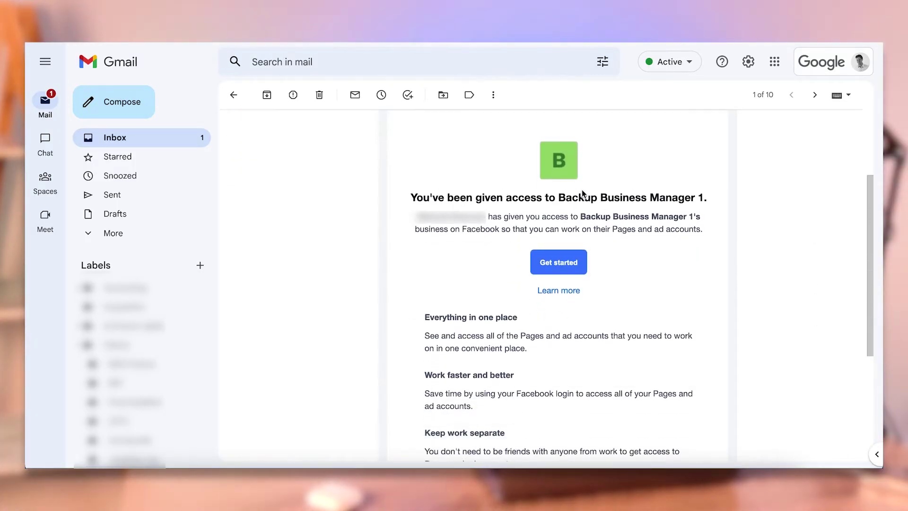
scroll(688, 208, "down", 2)
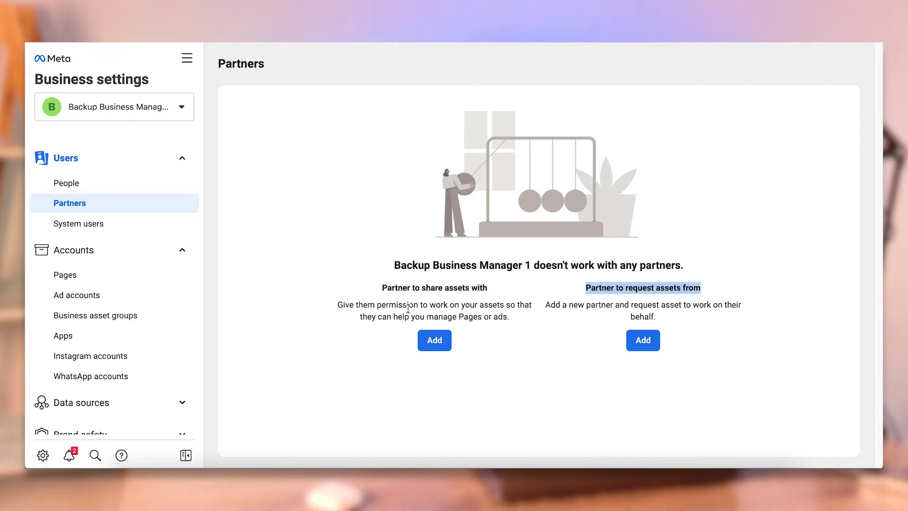
Start sharing assets with partner UKB Marketing by pasting its business ID
left_click(437, 338)
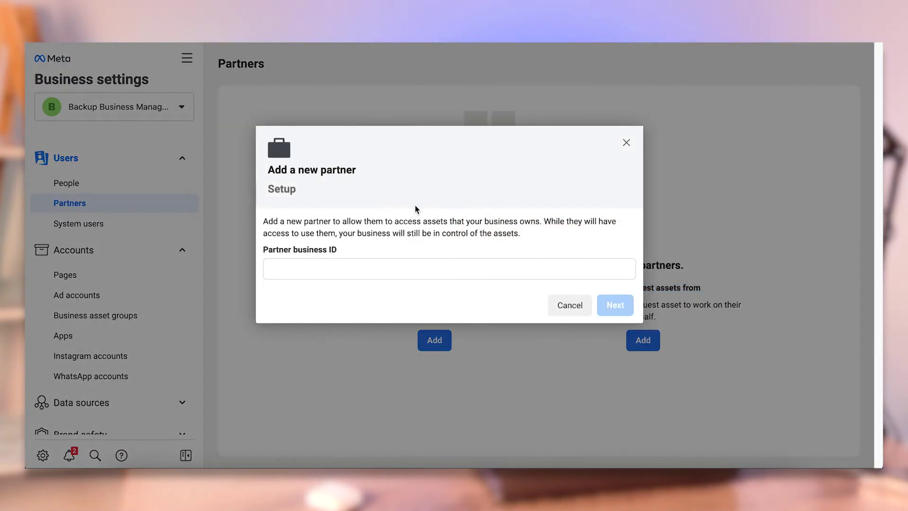
left_click(389, 263)
key("ctrl+v")
left_click(623, 308)
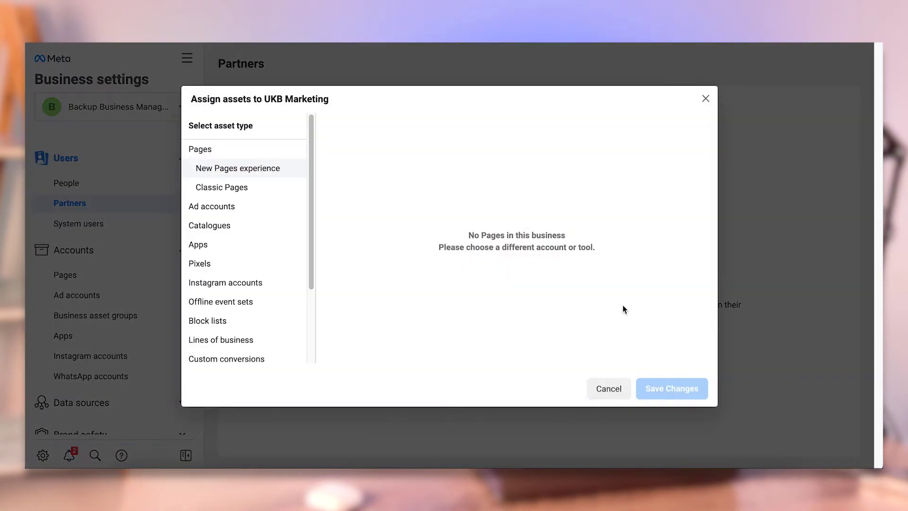
Select ad accounts UKB 2 and UKB 1 for the partner, then cancel the assignment
left_click(207, 208)
left_click(471, 204)
left_click(473, 232)
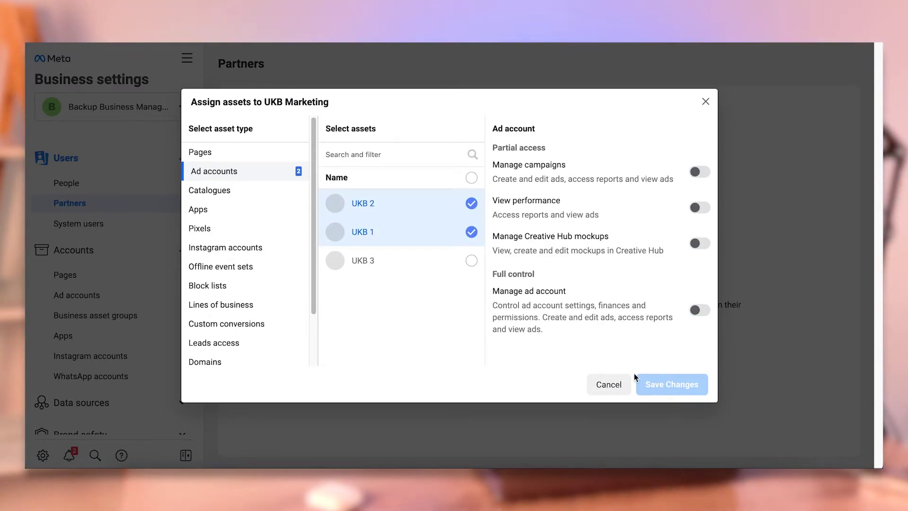
left_click(607, 385)
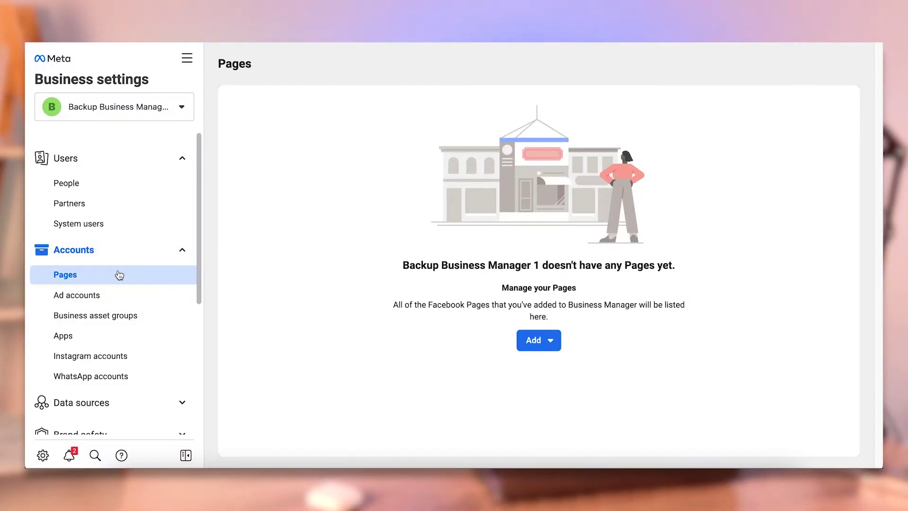
On the Pages list, look at the Add a Page and Request Access to a Page options
scroll(119, 262, "down", 1)
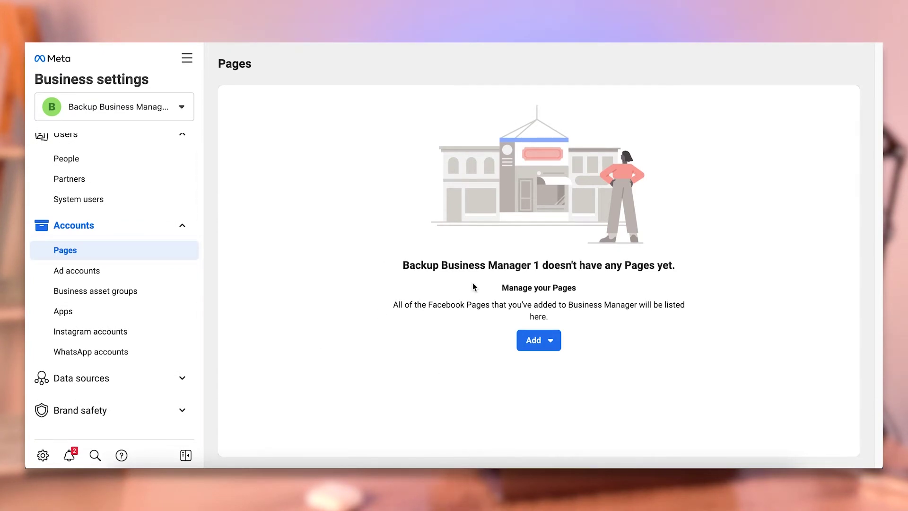
left_click(547, 346)
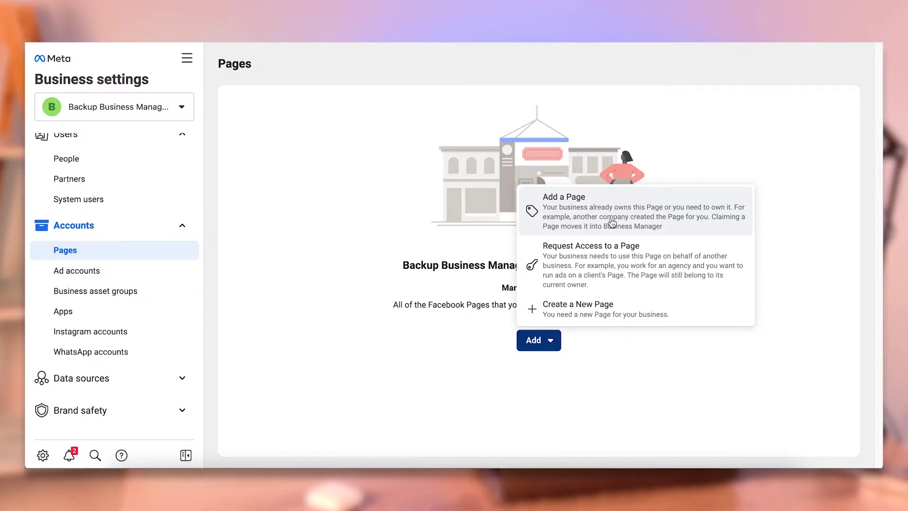
left_click(552, 214)
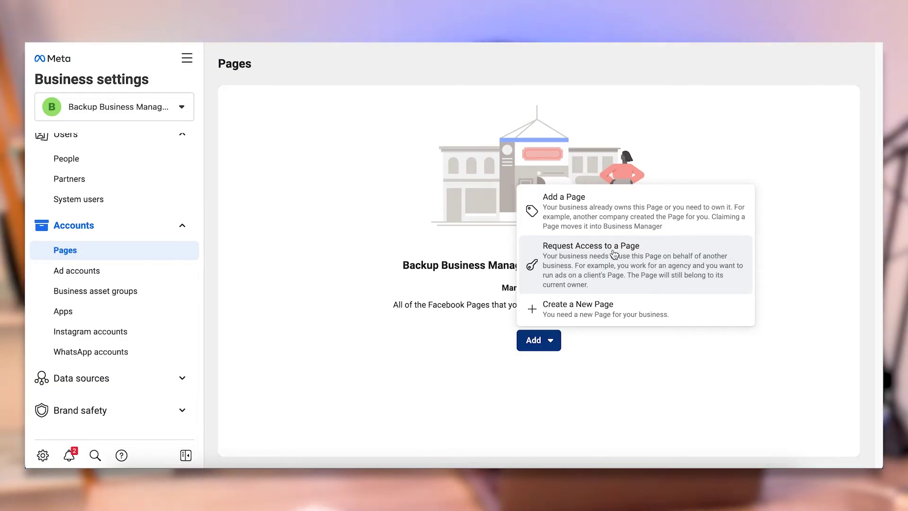
left_click(614, 255)
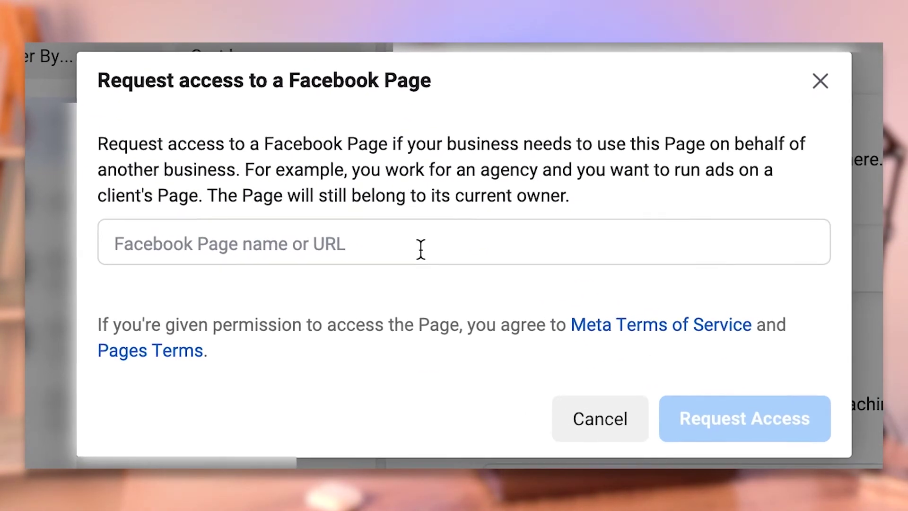
Choose Create a New Page from the Pages Add menu to reach the category choices
left_click(421, 249)
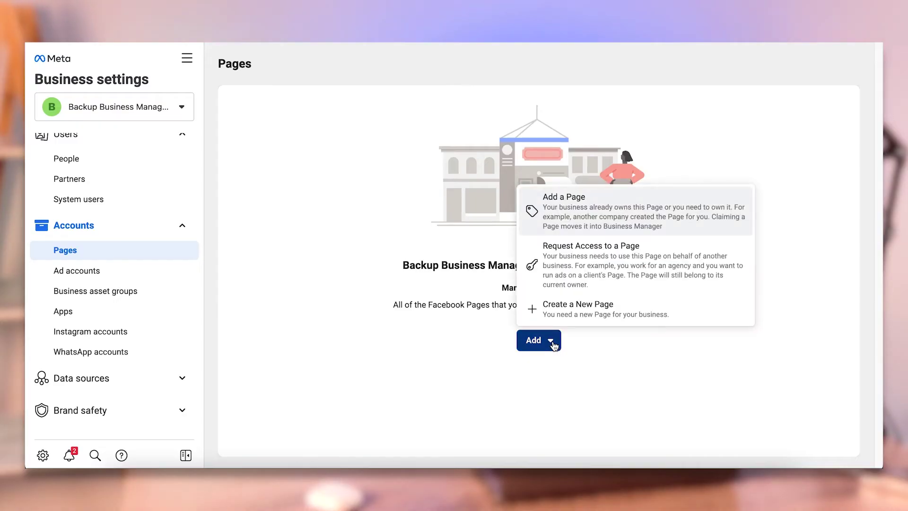
left_click(582, 301)
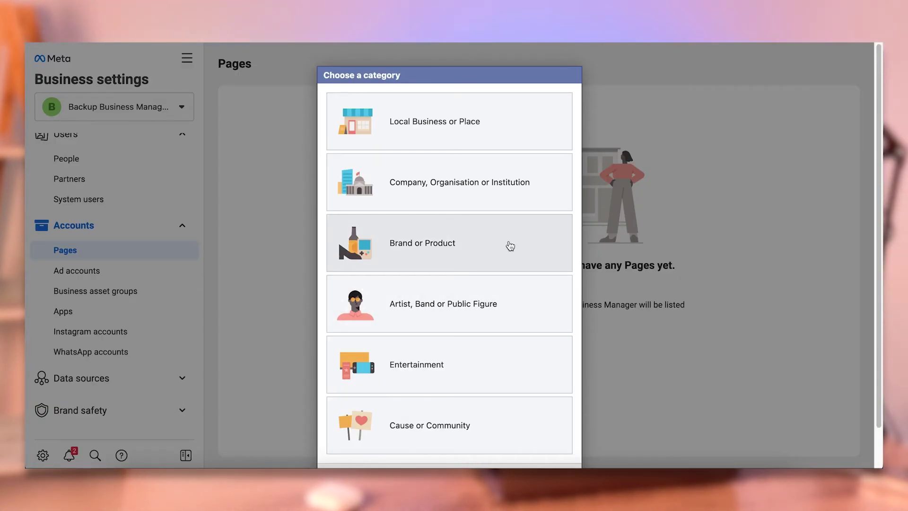
Preview a Brand or Product Page in the Appliances category, cancel it, then recheck and dismiss the add-Page options
scroll(435, 156, "down", 1)
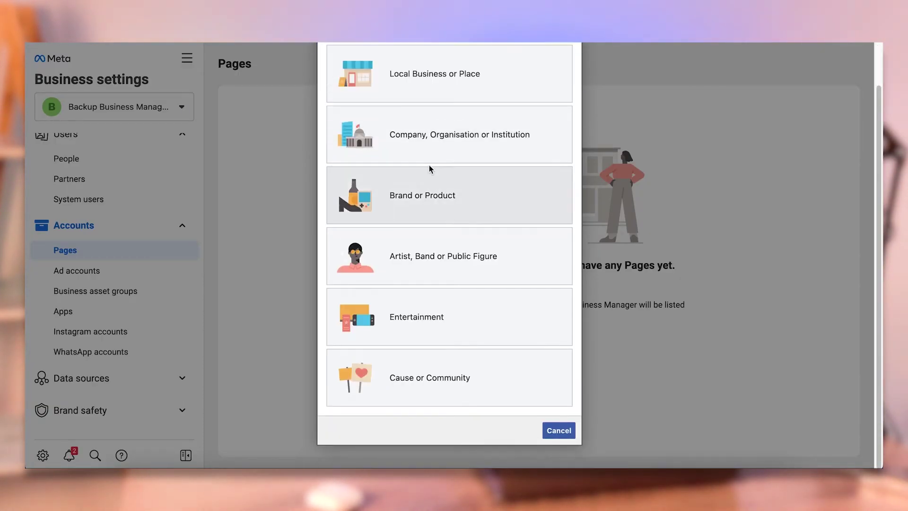
left_click(452, 196)
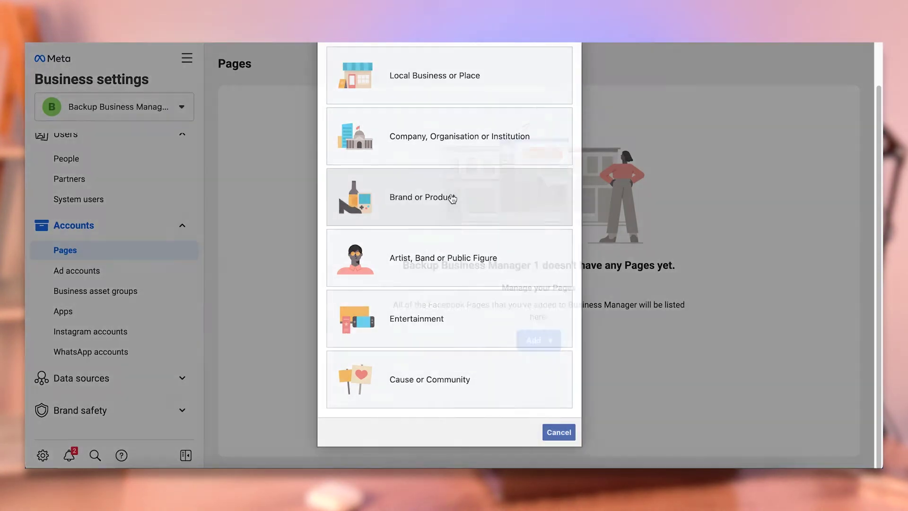
left_click(496, 205)
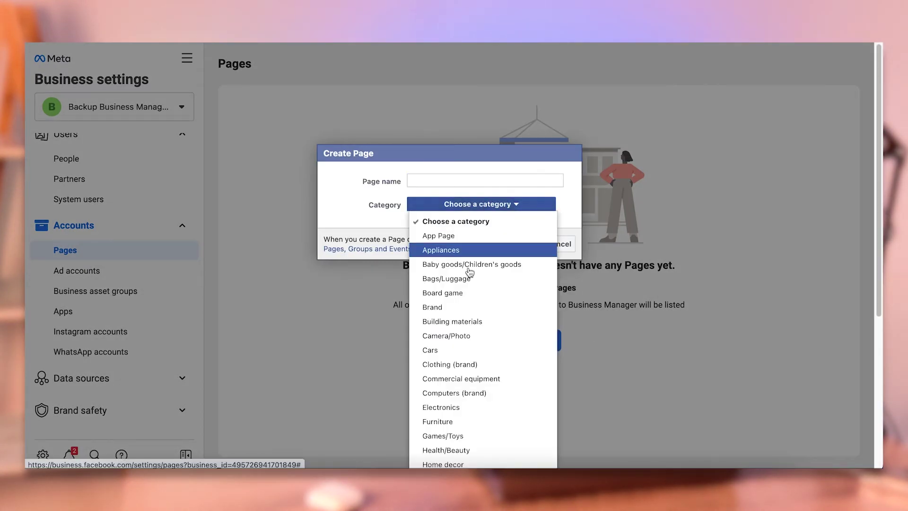
left_click(455, 247)
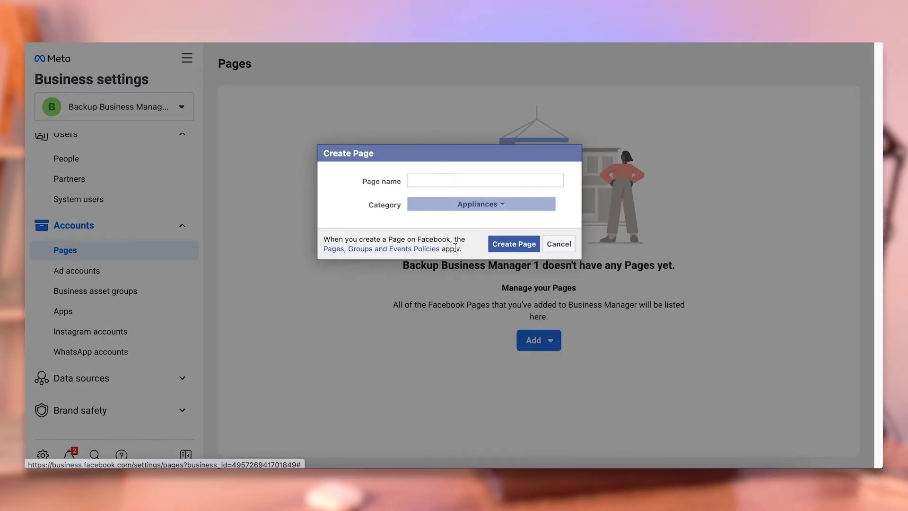
left_click(559, 245)
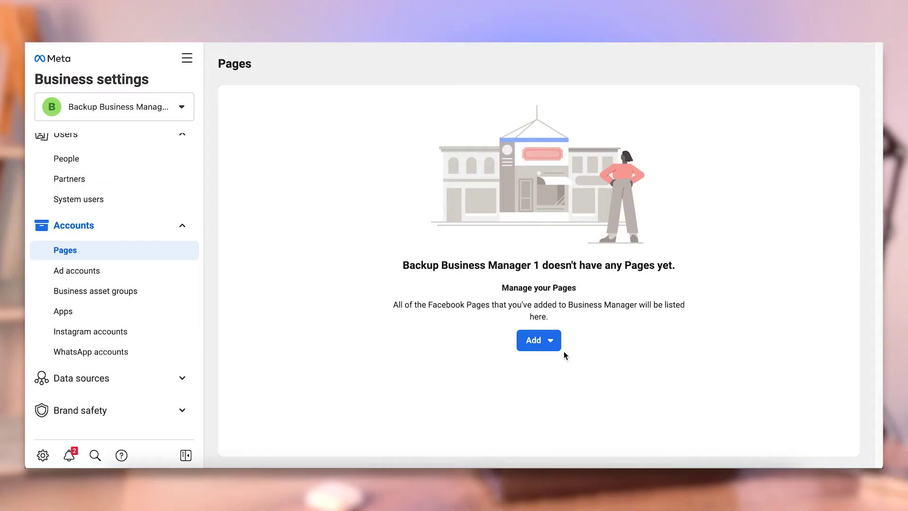
left_click(557, 345)
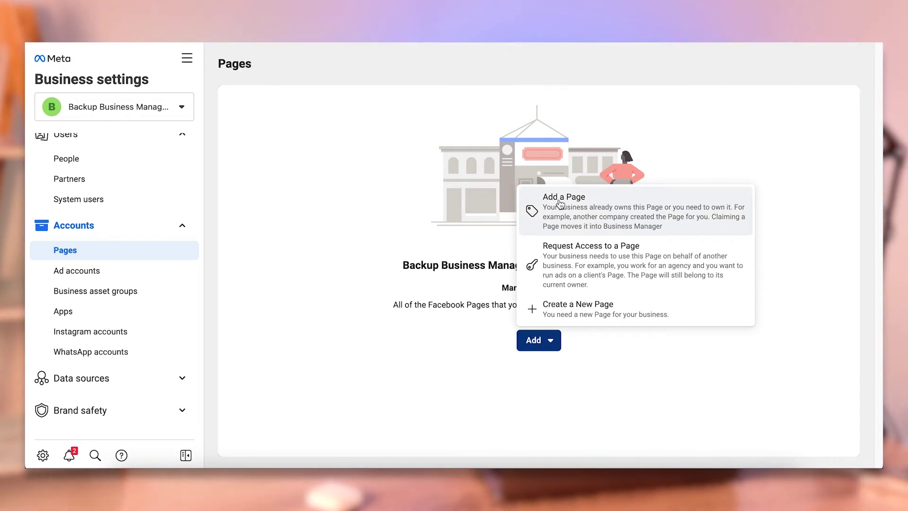
left_click(364, 213)
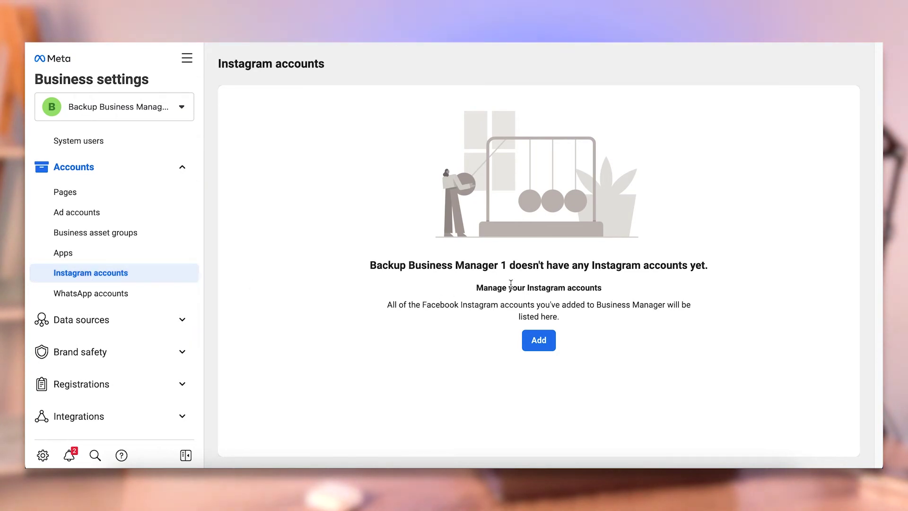
Add an Instagram account through Connect Your Instagram Account and reposition the Instagram login window lower
left_click(543, 341)
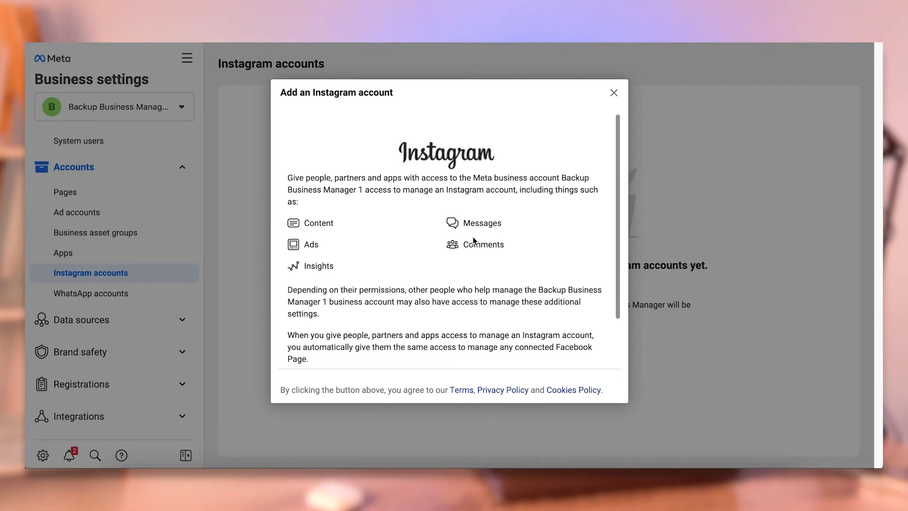
scroll(473, 240, "down", 2)
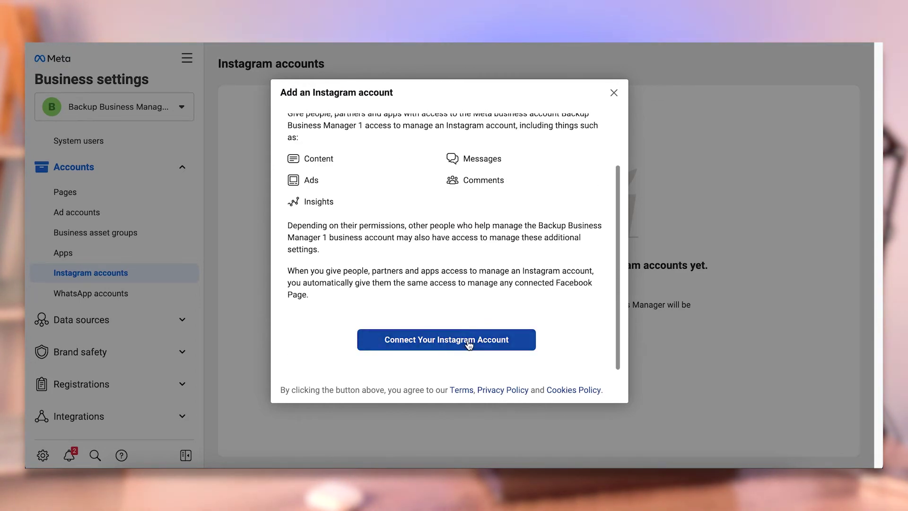
left_click(468, 342)
left_click_drag(615, 11, 616, 47)
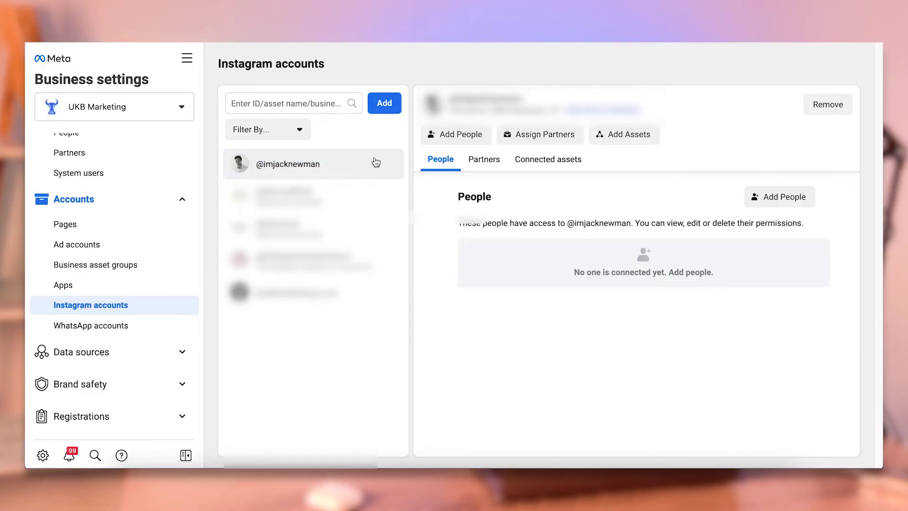
left_click(465, 132)
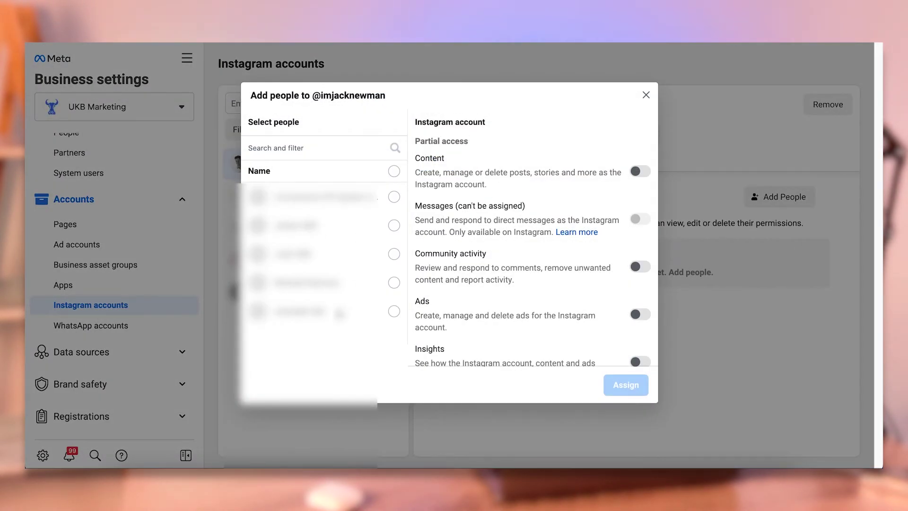
left_click(642, 94)
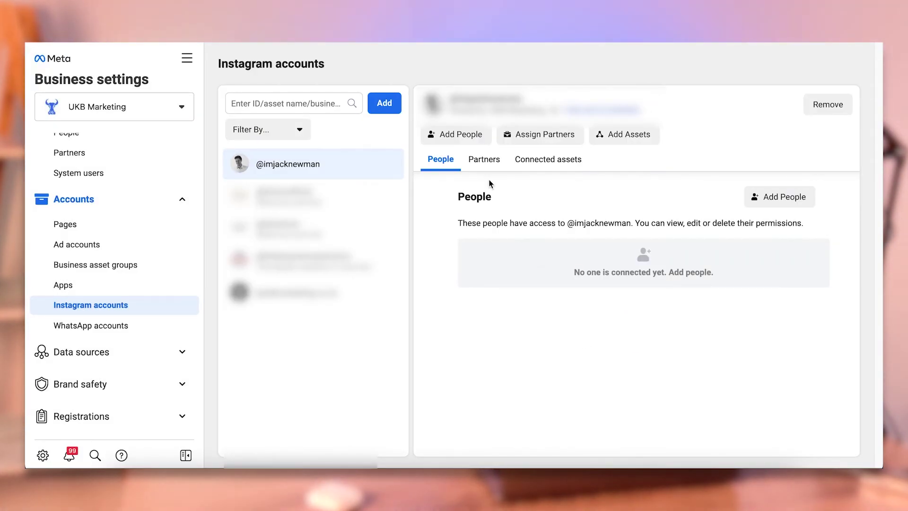
left_click(542, 163)
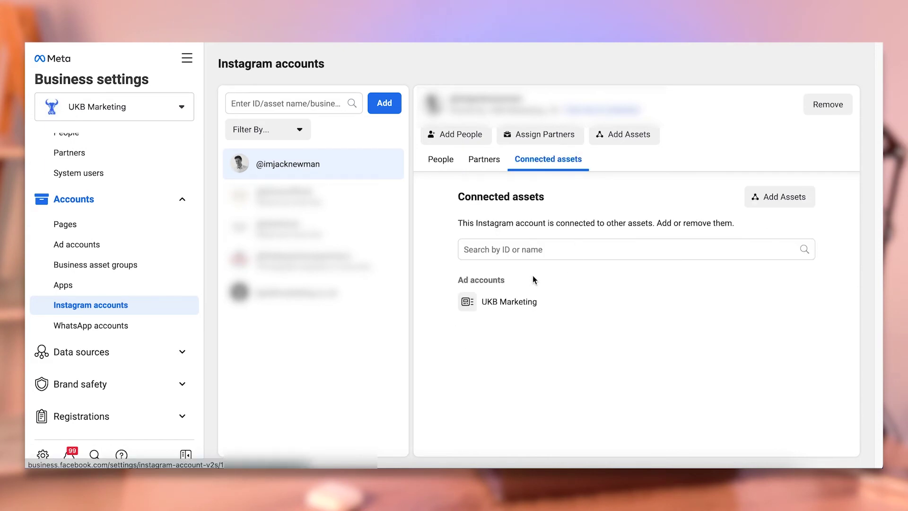
left_click(441, 160)
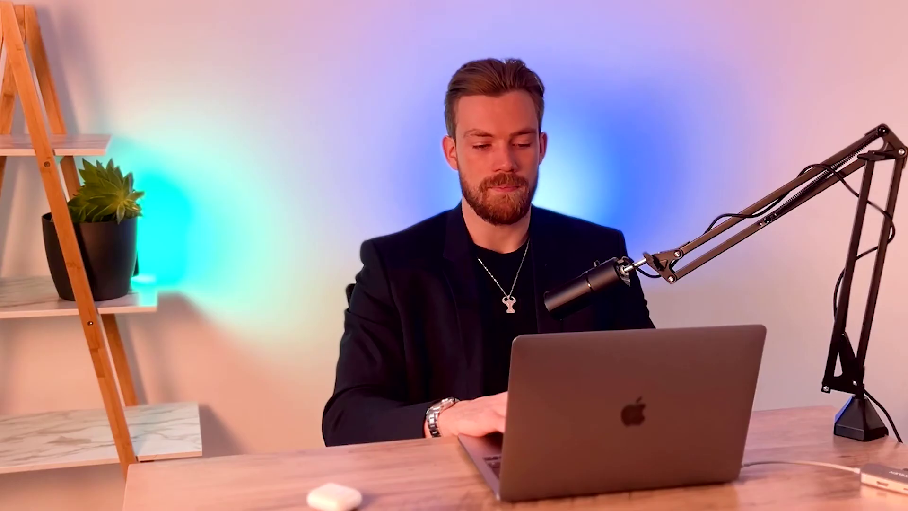